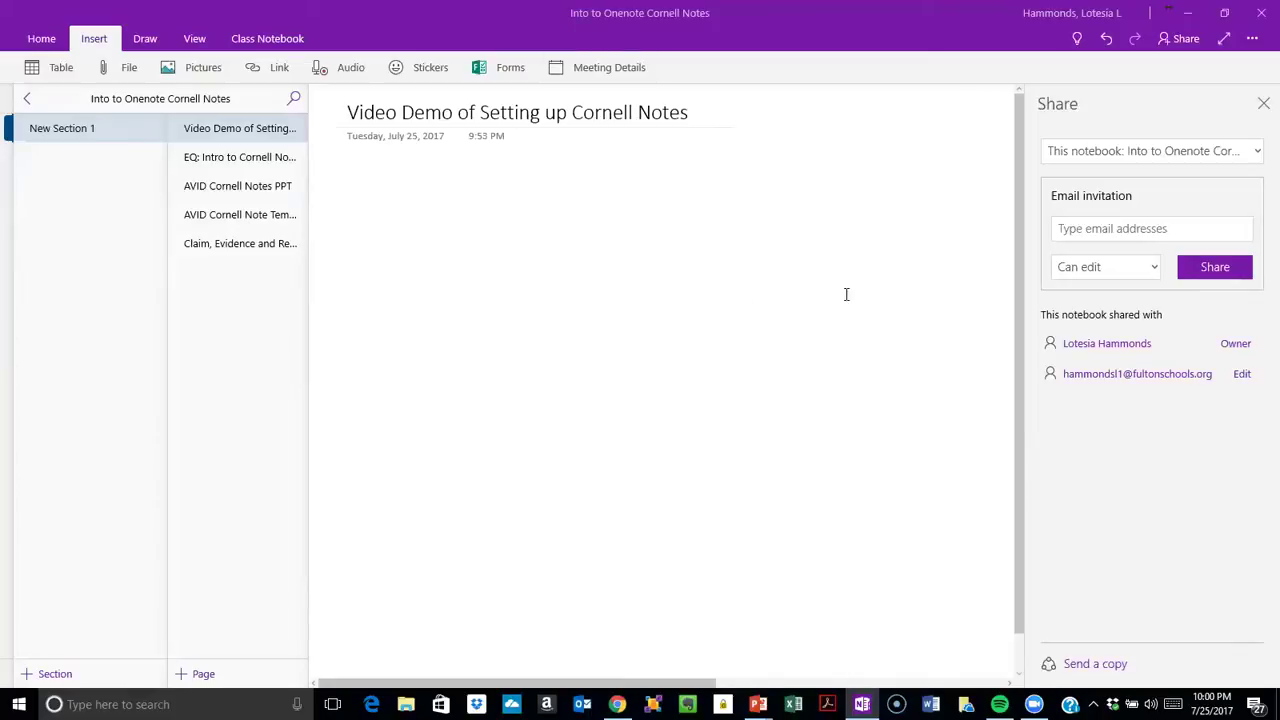
Close the Share pane so only the blank Video Demo page shows.
{"action": "left_click", "coordinate": [1260, 105]}
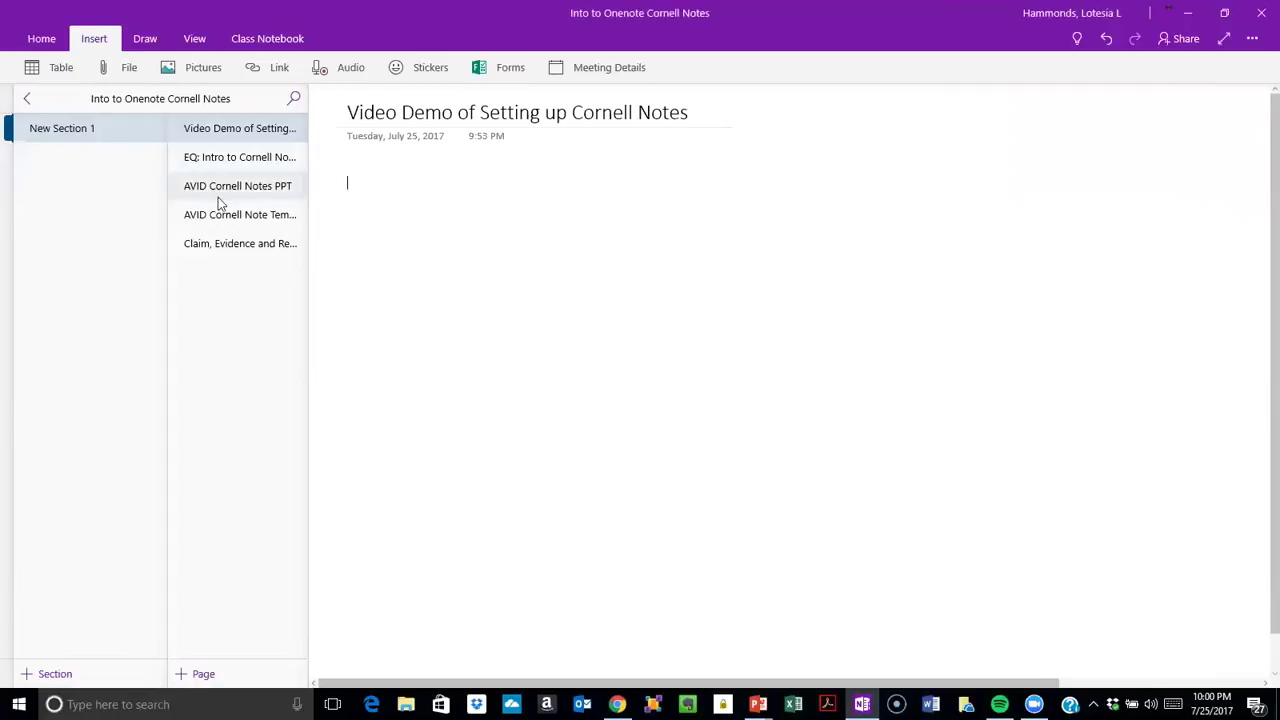
{"action": "left_click", "coordinate": [244, 222]}
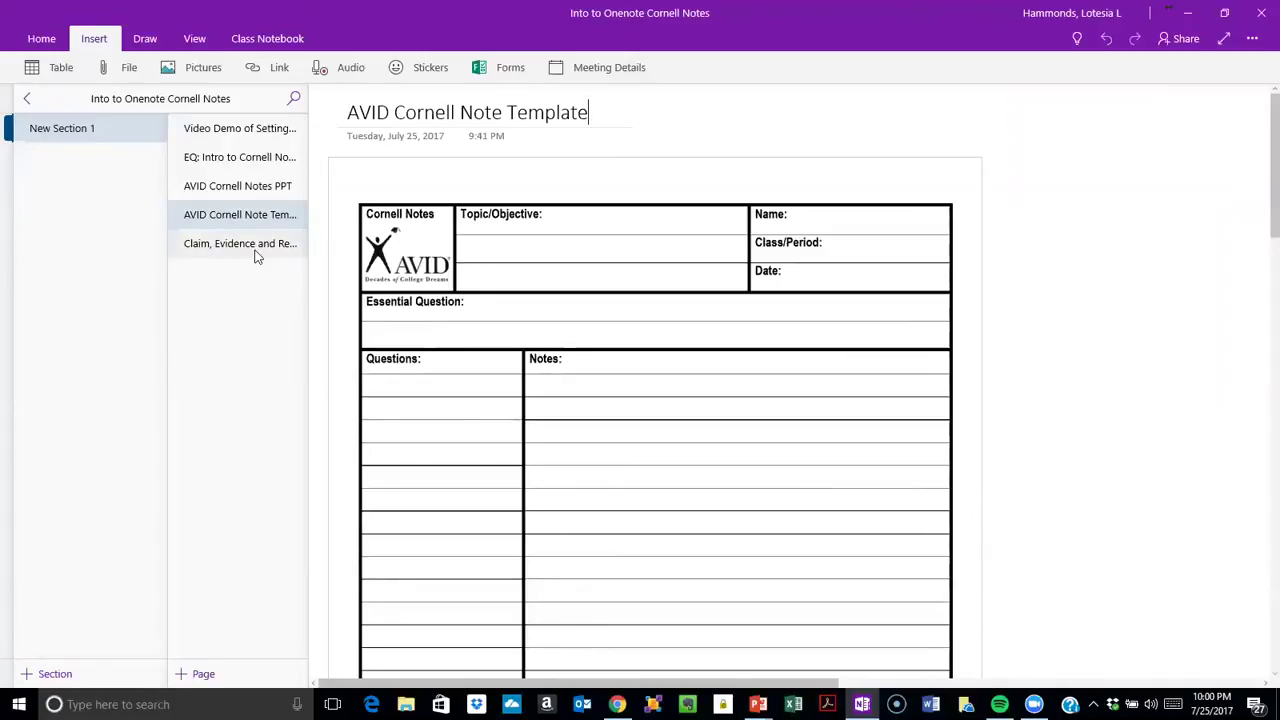
{"action": "left_click", "coordinate": [226, 131]}
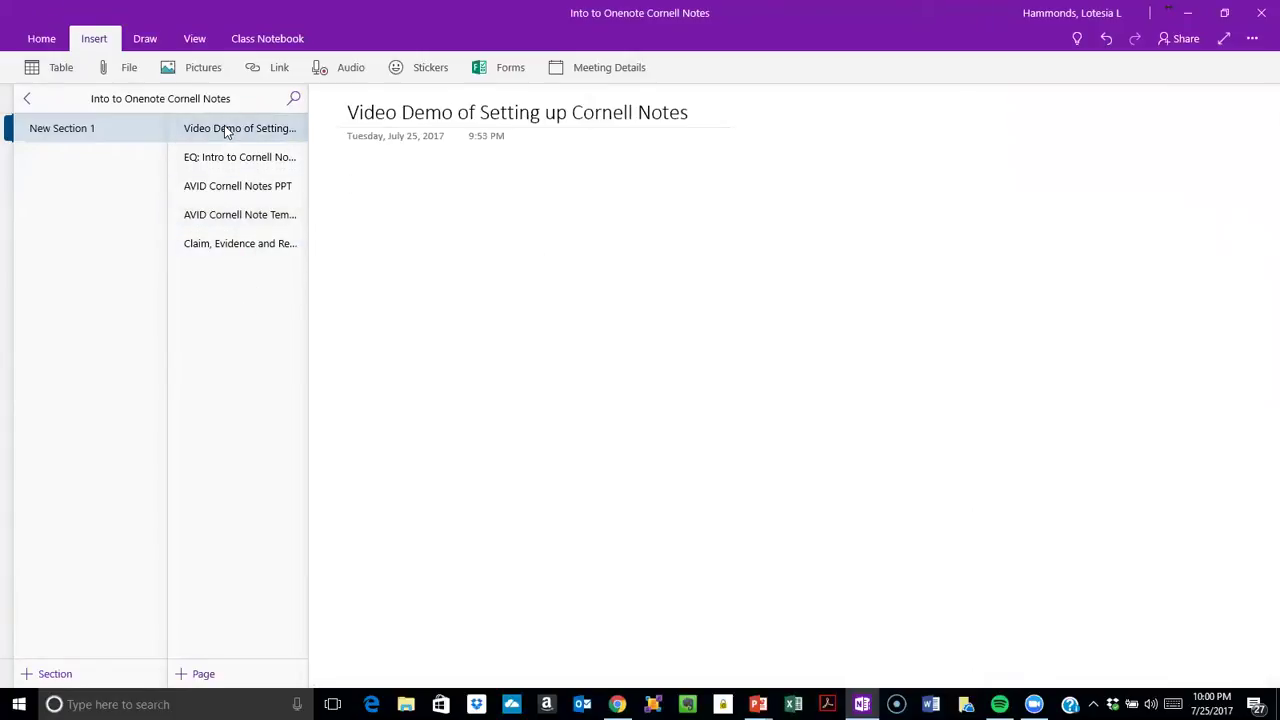
Look through the Draw, Insert and Home ribbons, ending on View's page colour and rule-line options.
{"action": "left_click", "coordinate": [148, 40]}
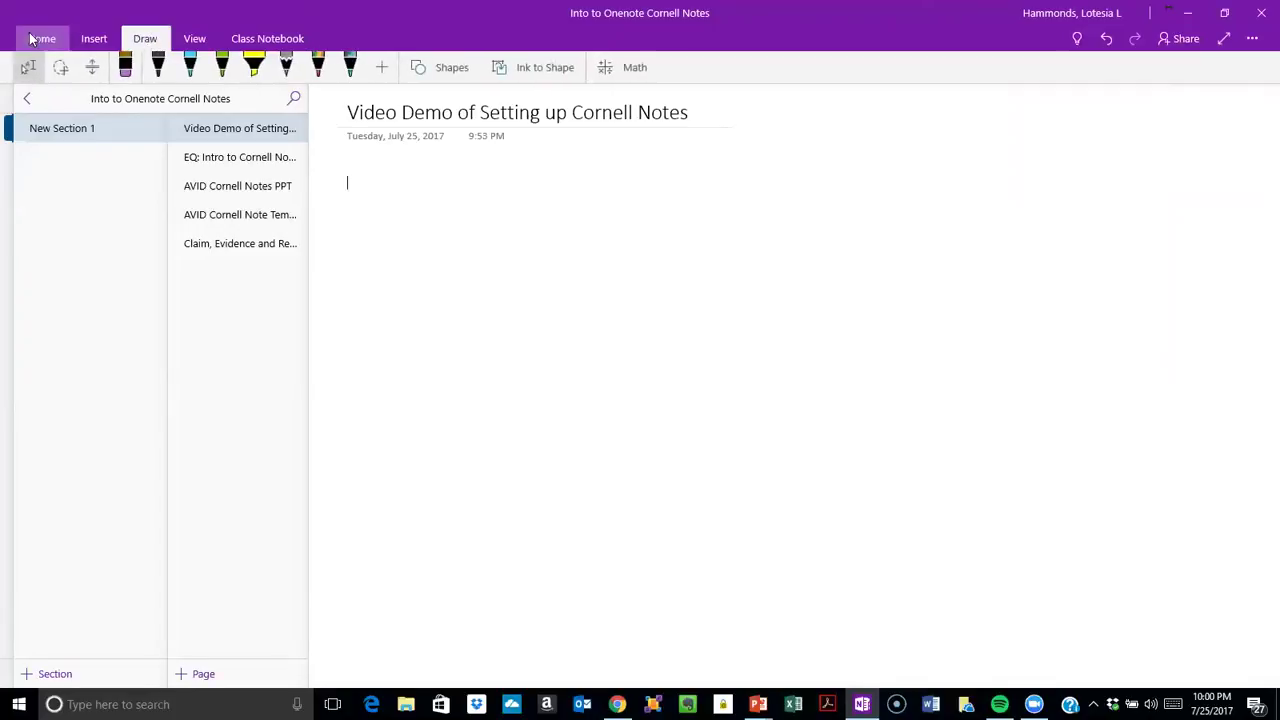
{"action": "left_click", "coordinate": [80, 41]}
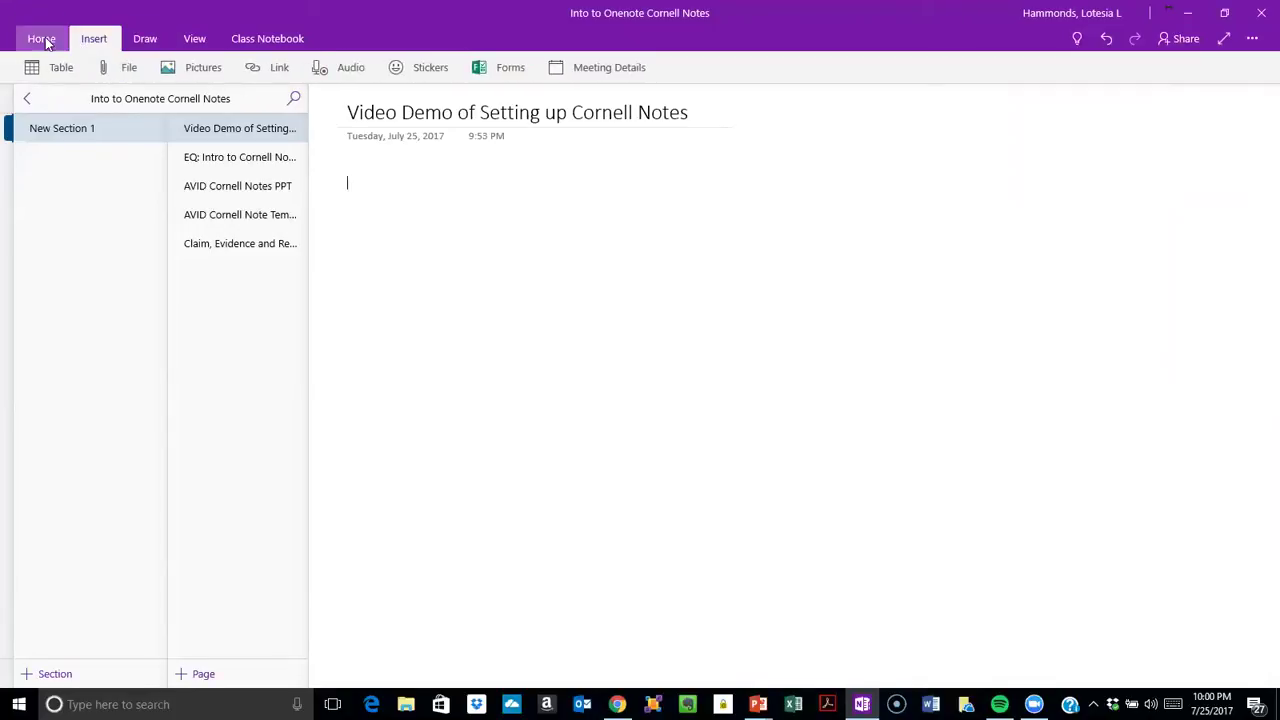
{"action": "left_click", "coordinate": [42, 40]}
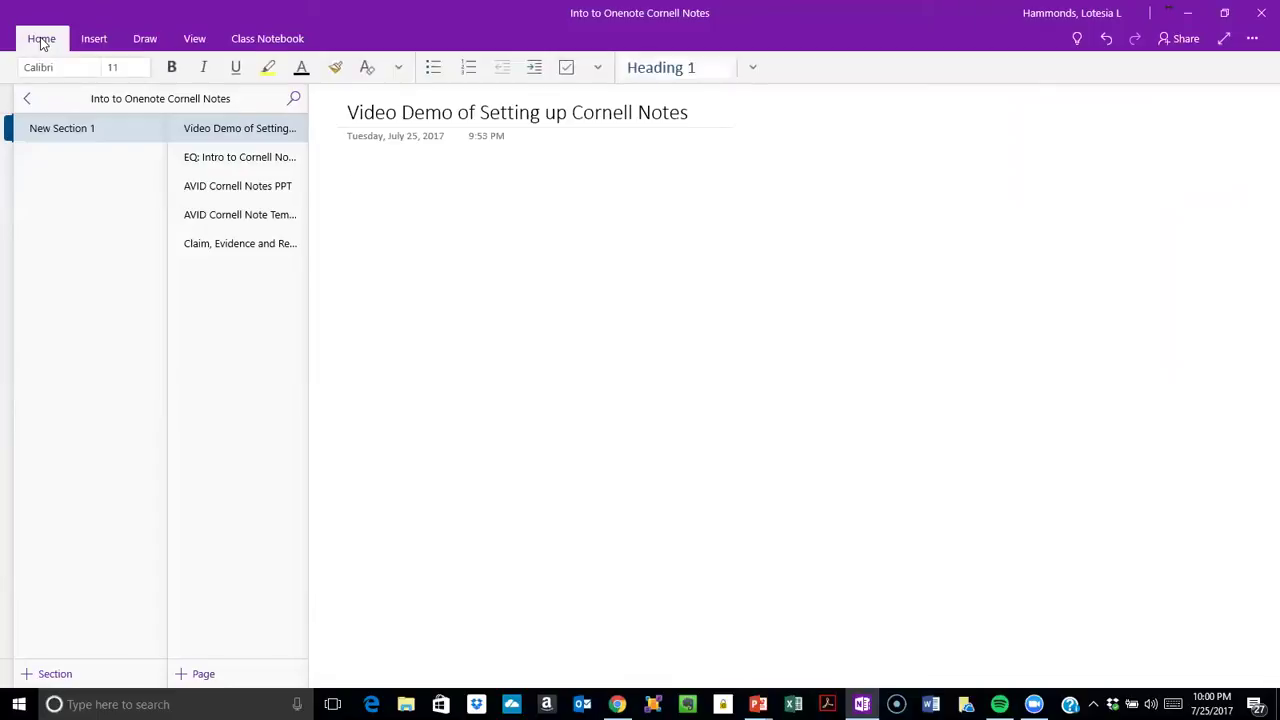
{"action": "left_click", "coordinate": [196, 39]}
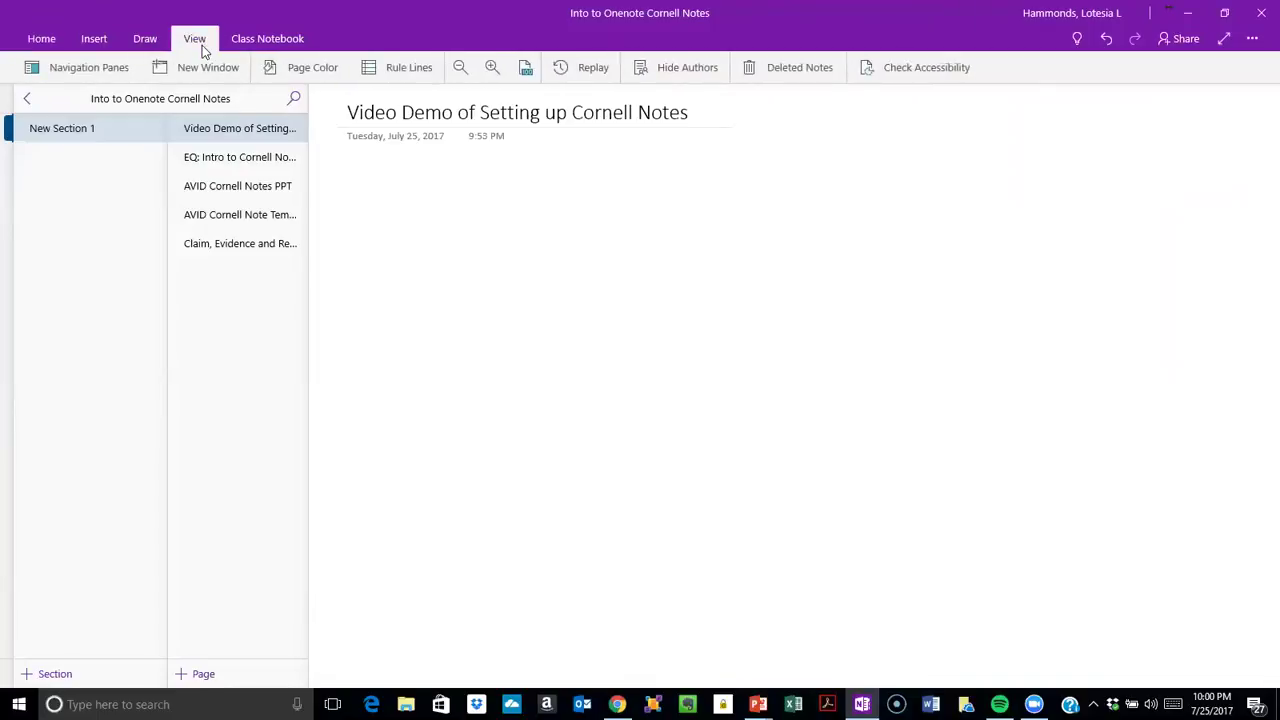
Apply the first Rule Lines style, giving the page ruled lines and a red left margin.
{"action": "left_click", "coordinate": [395, 70]}
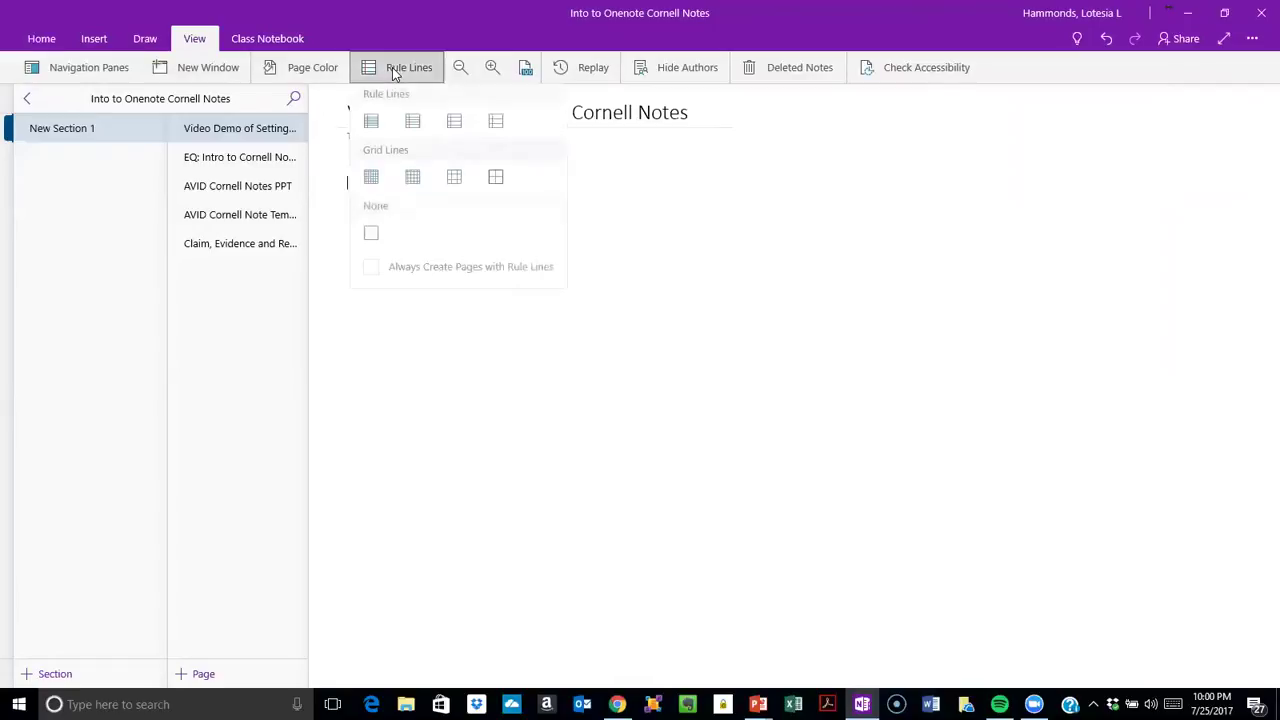
{"action": "left_click", "coordinate": [412, 124]}
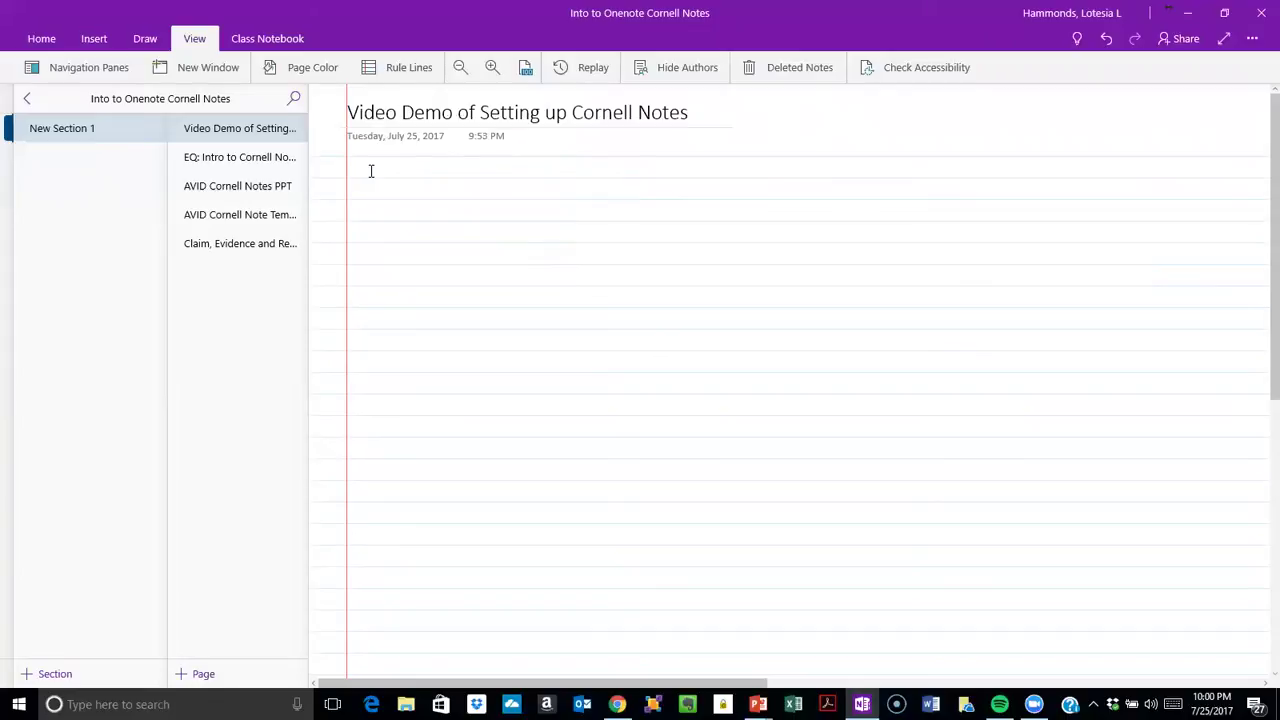
Type 'EQ: How to create Cornell Notes', fixing typos, and move it just under the date.
{"action": "type", "text": "E"}
{"action": "key", "text": "BackSpace"}
{"action": "type", "text": "EQ"}
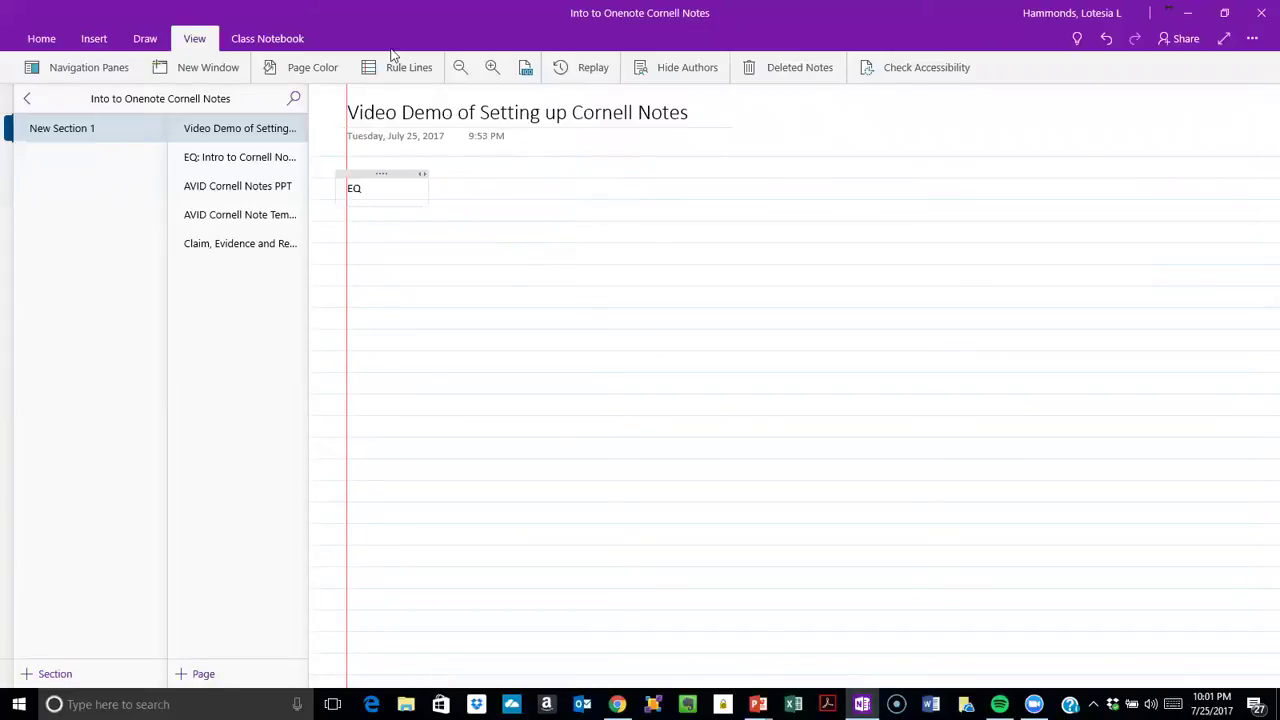
{"action": "type", "text": ": HOw"}
{"action": "key", "text": "BackSpace"}
{"action": "key", "text": "BackSpace"}
{"action": "type", "text": "ow to cre"}
{"action": "key", "text": "BackSpace"}
{"action": "type", "text": "ate Cornell"}
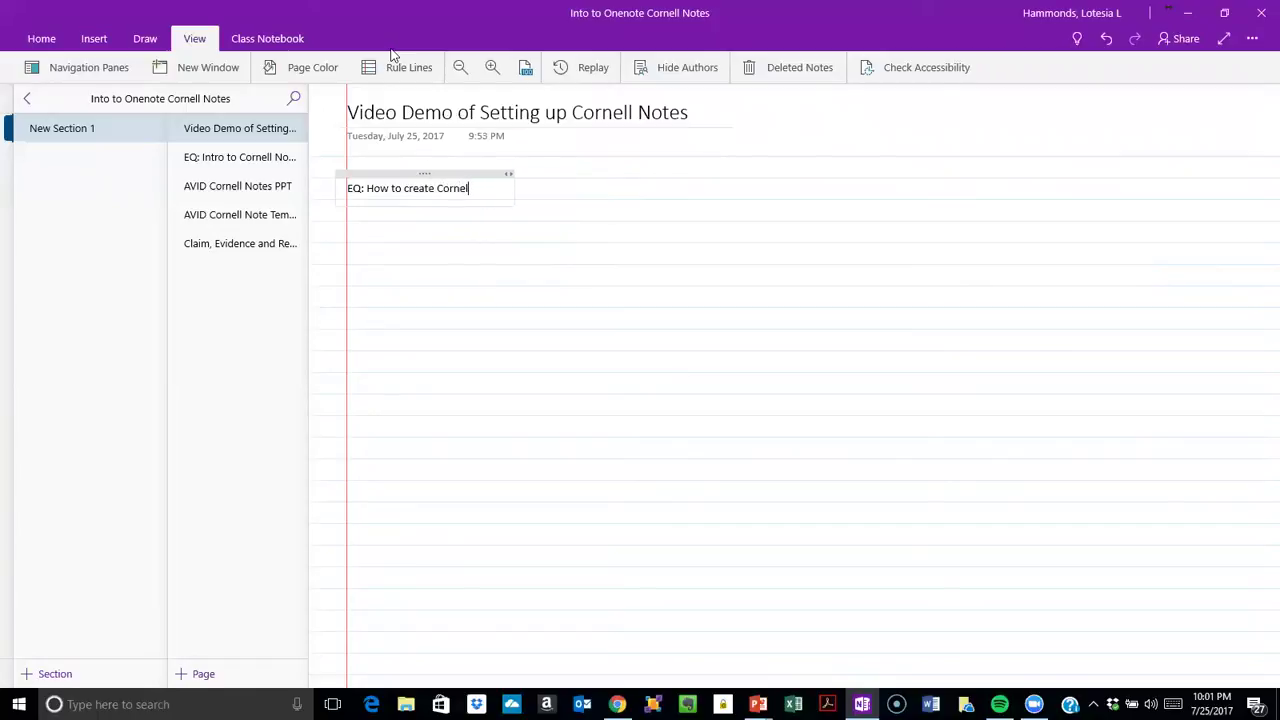
{"action": "type", "text": " Notes4"}
{"action": "key", "text": "BackSpace"}
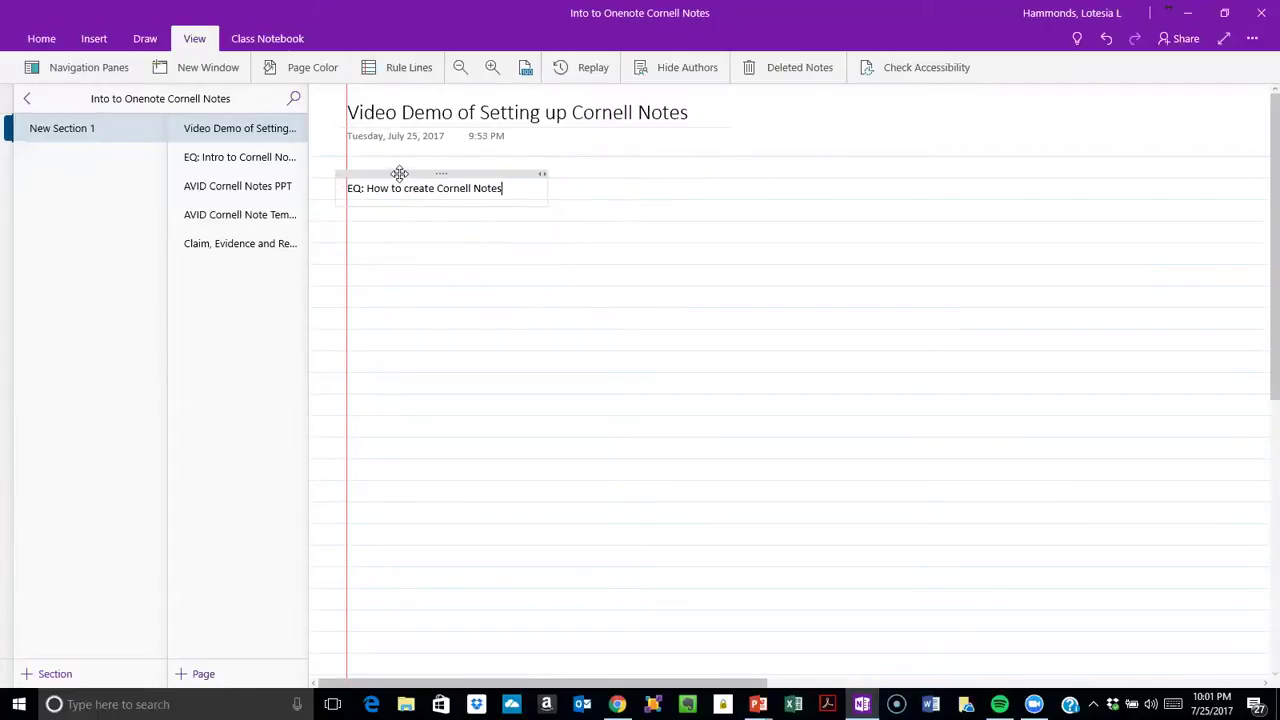
{"action": "left_click_drag", "start_coordinate": [408, 174], "coordinate": [407, 152]}
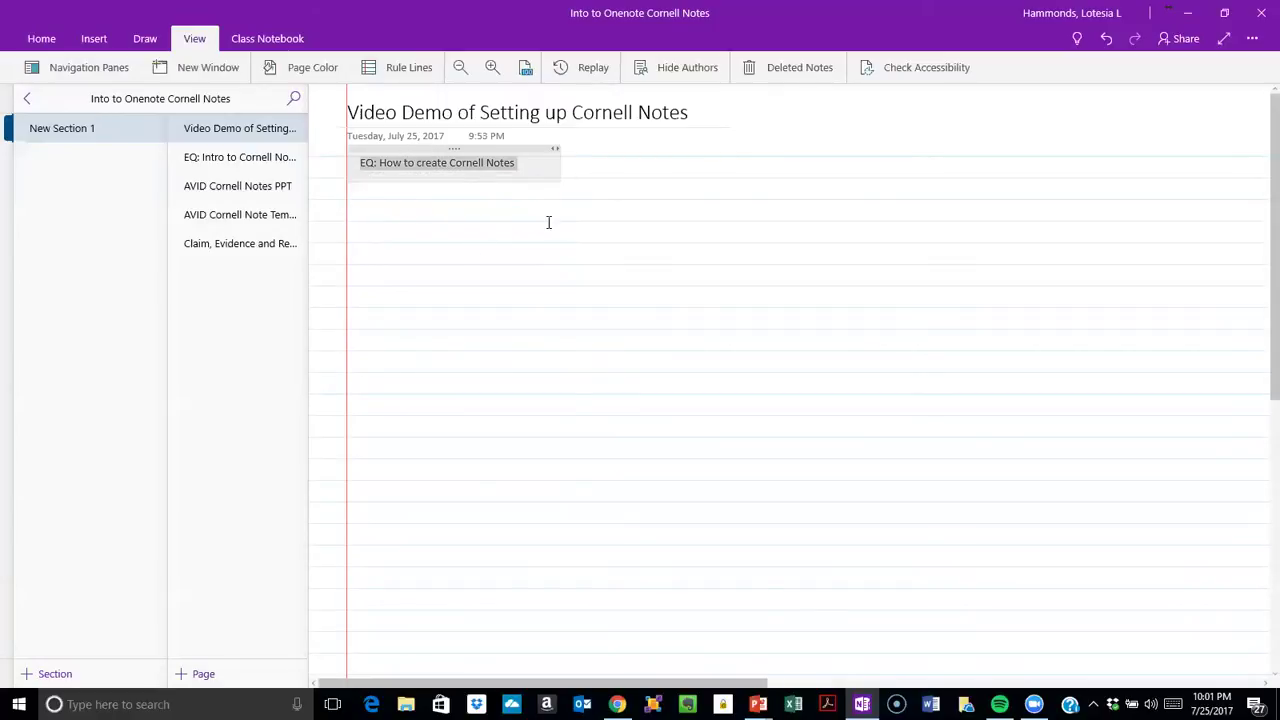
Draw a straight vertical line from below the title down the page, forming a narrow left cue column.
{"action": "left_click", "coordinate": [146, 38]}
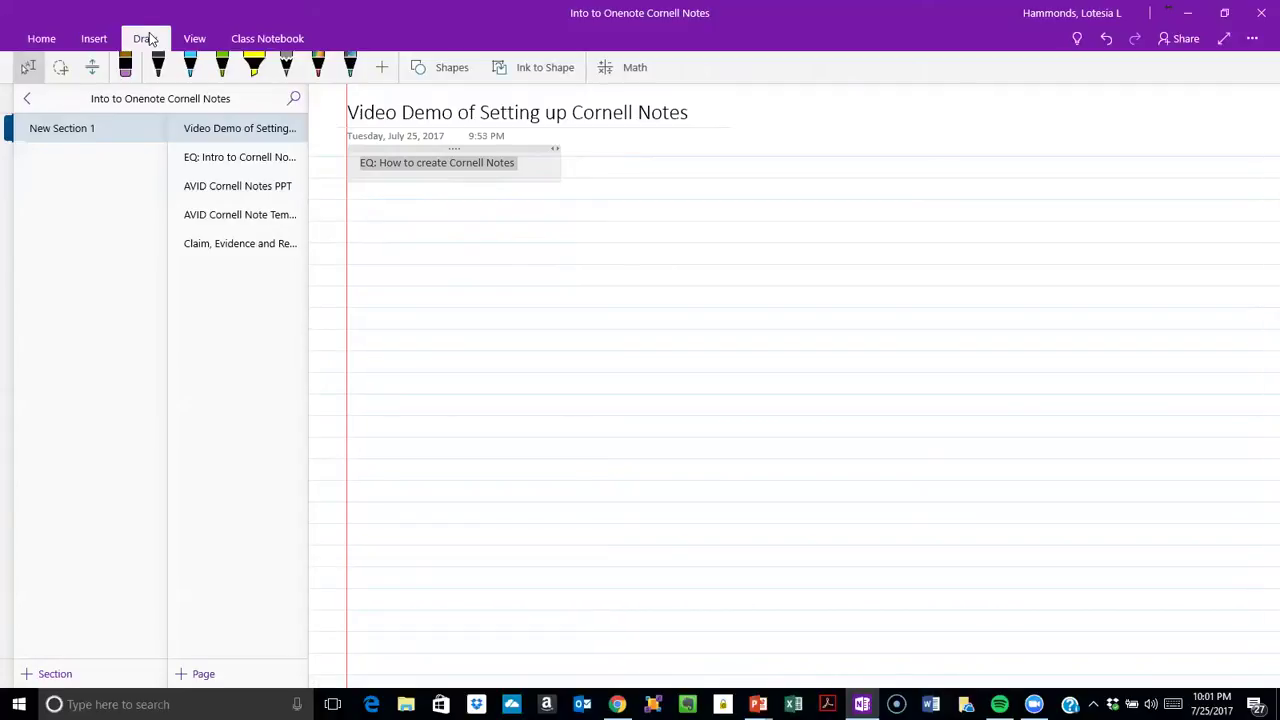
{"action": "left_click", "coordinate": [460, 70]}
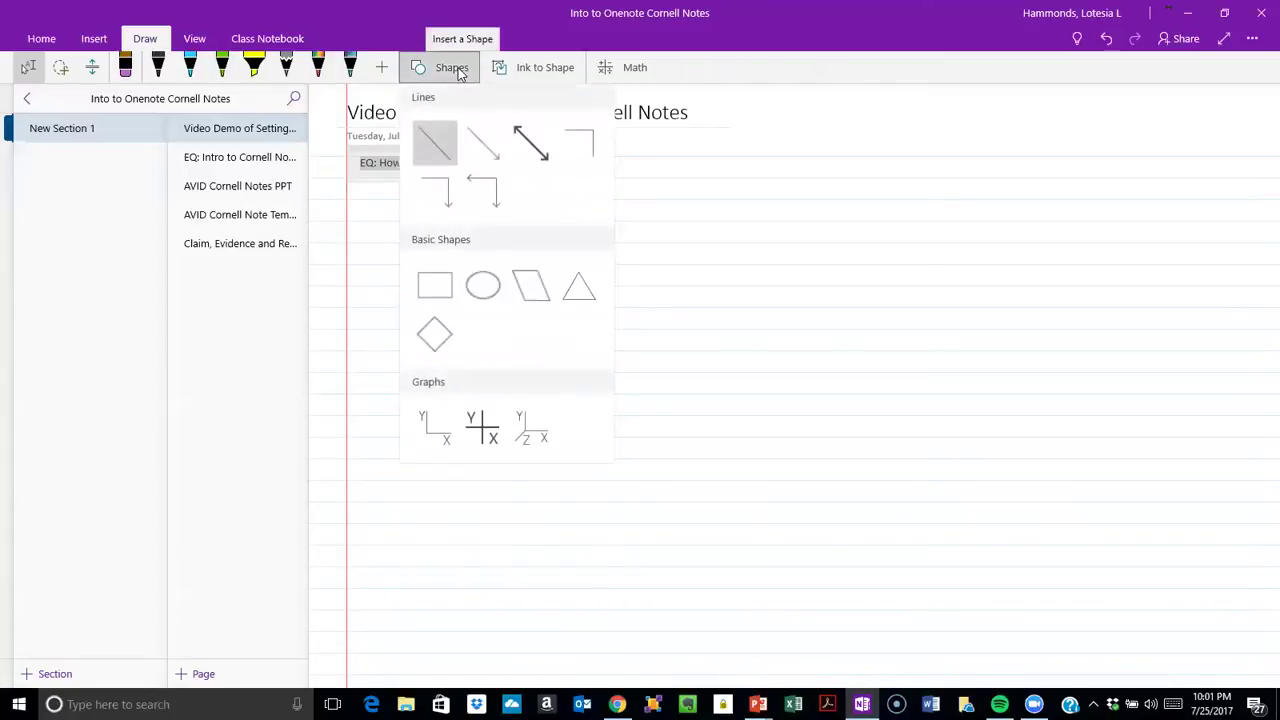
{"action": "left_click", "coordinate": [440, 150]}
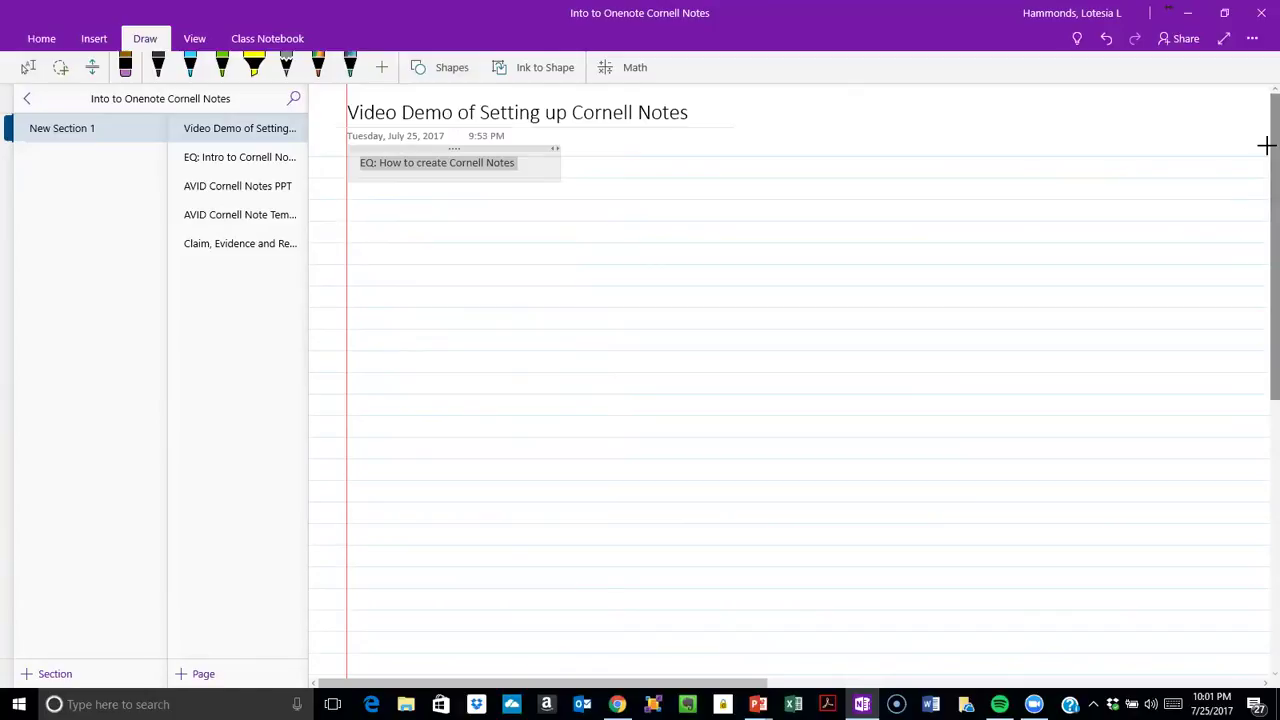
{"action": "mouse_move", "coordinate": [1266, 145]}
{"action": "left_mouse_down"}
{"action": "mouse_move", "coordinate": [1266, 180]}
{"action": "mouse_move", "coordinate": [1266, 163]}
{"action": "left_mouse_up"}
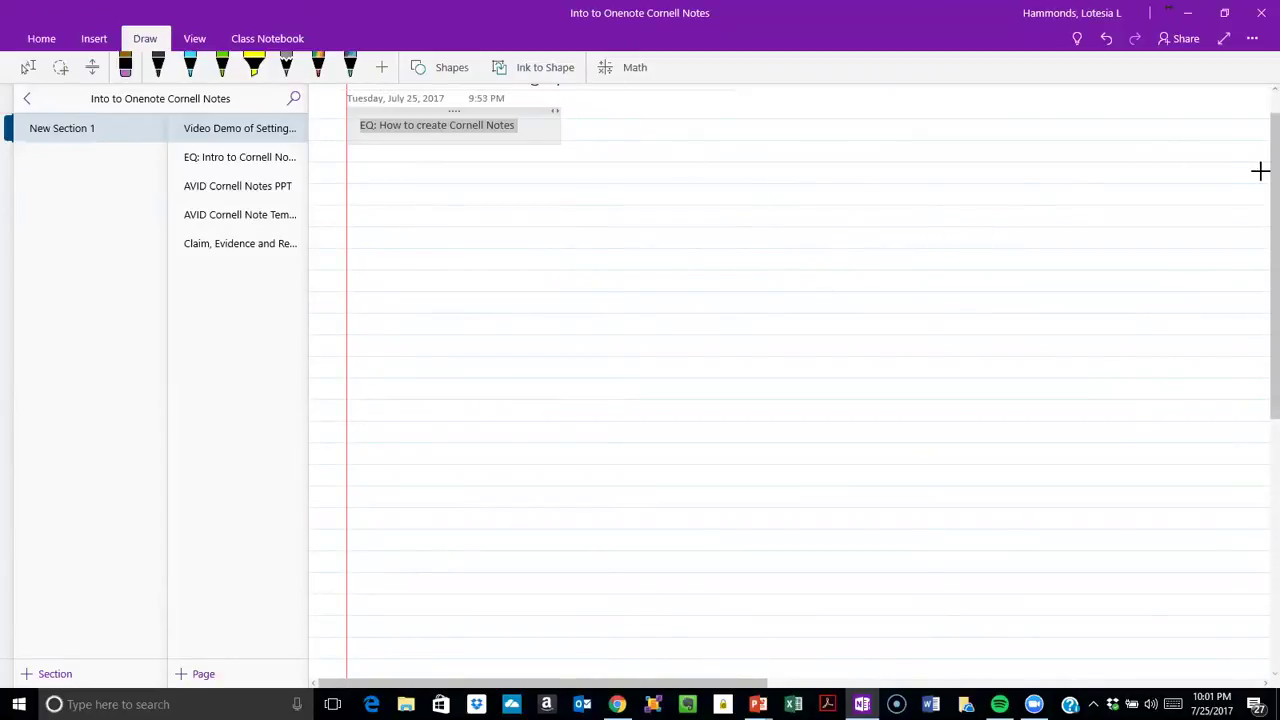
{"action": "scroll", "coordinate": [1264, 160], "scroll_direction": "up", "scroll_amount": 1}
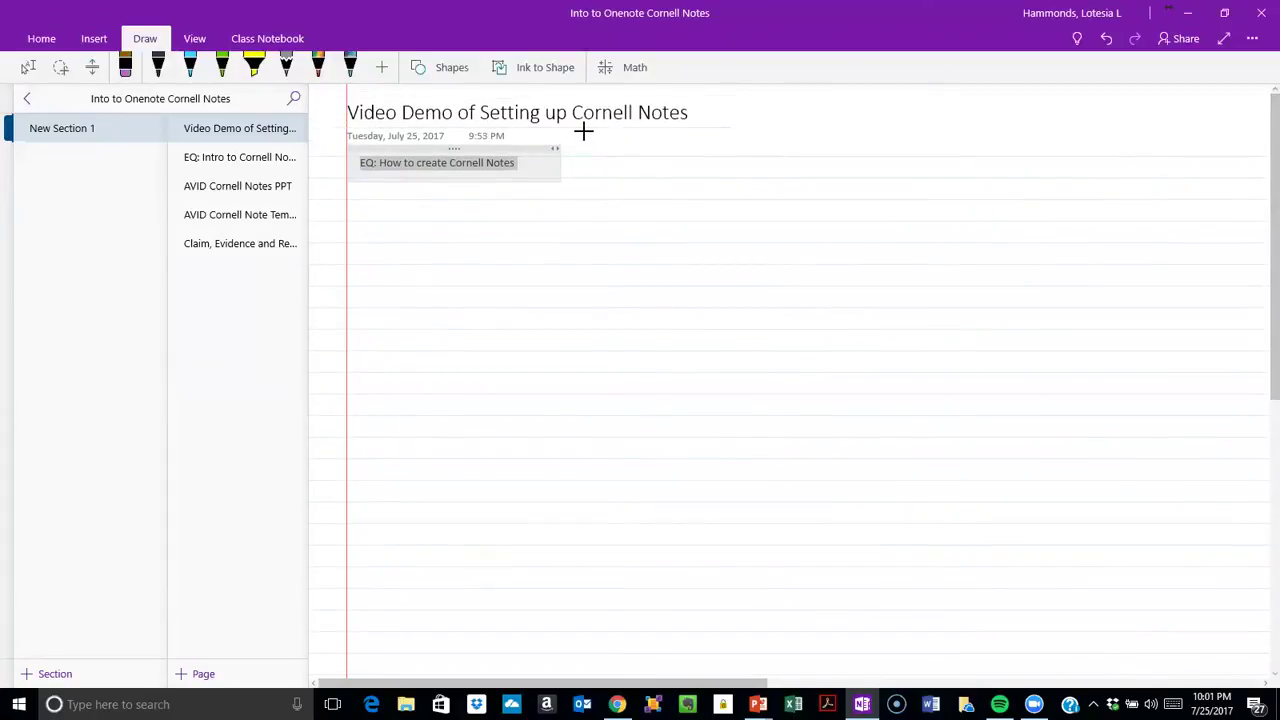
{"action": "left_click_drag", "start_coordinate": [584, 131], "coordinate": [593, 651]}
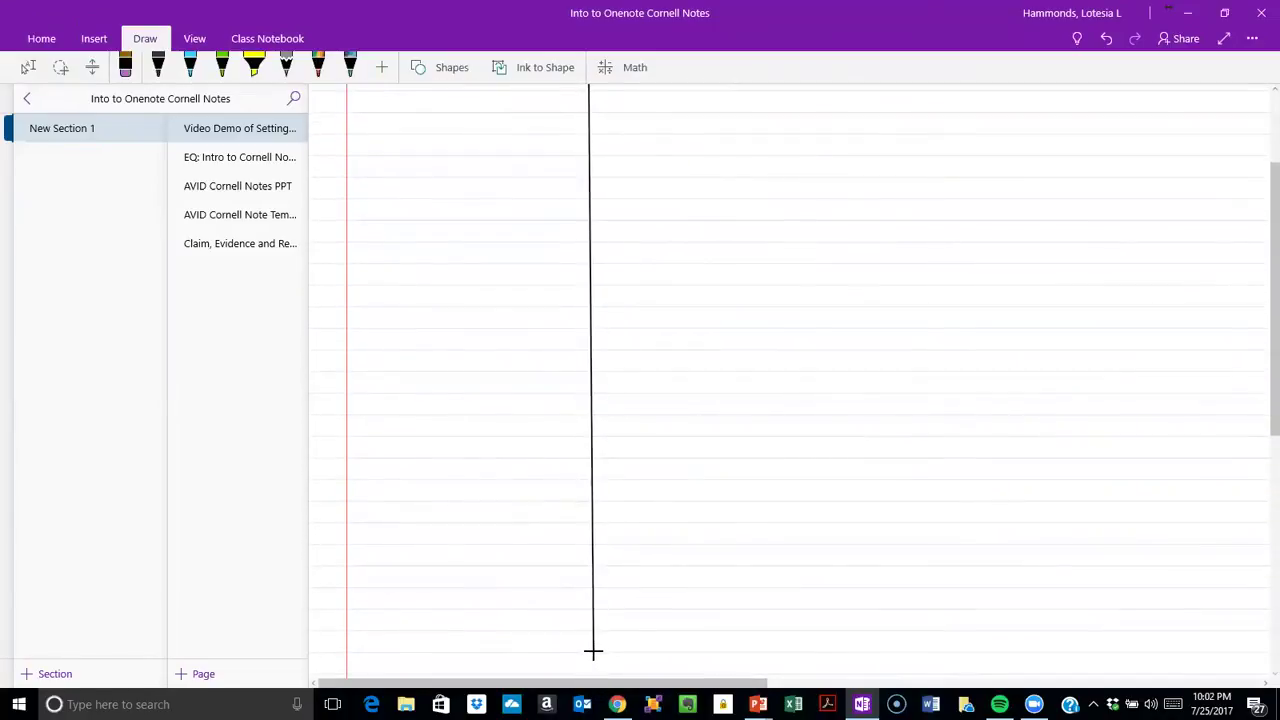
{"action": "left_click", "coordinate": [846, 577]}
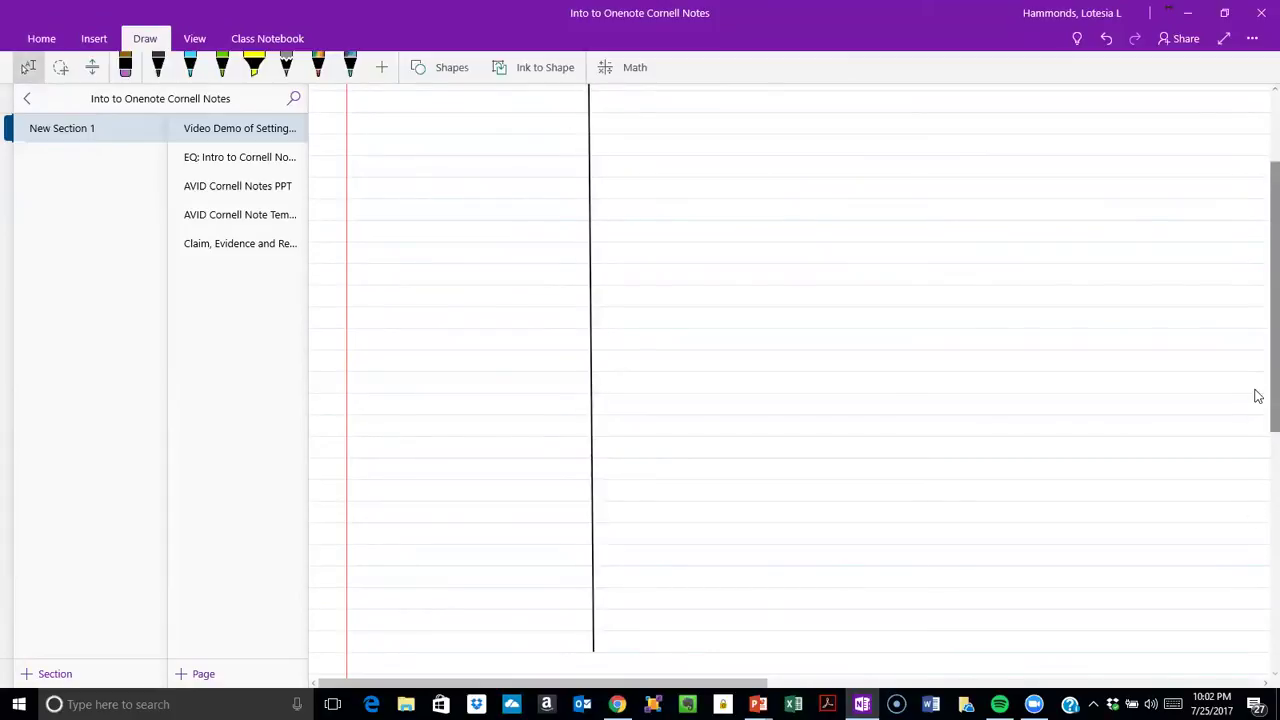
{"action": "scroll", "coordinate": [1258, 244], "scroll_direction": "up", "scroll_amount": 3}
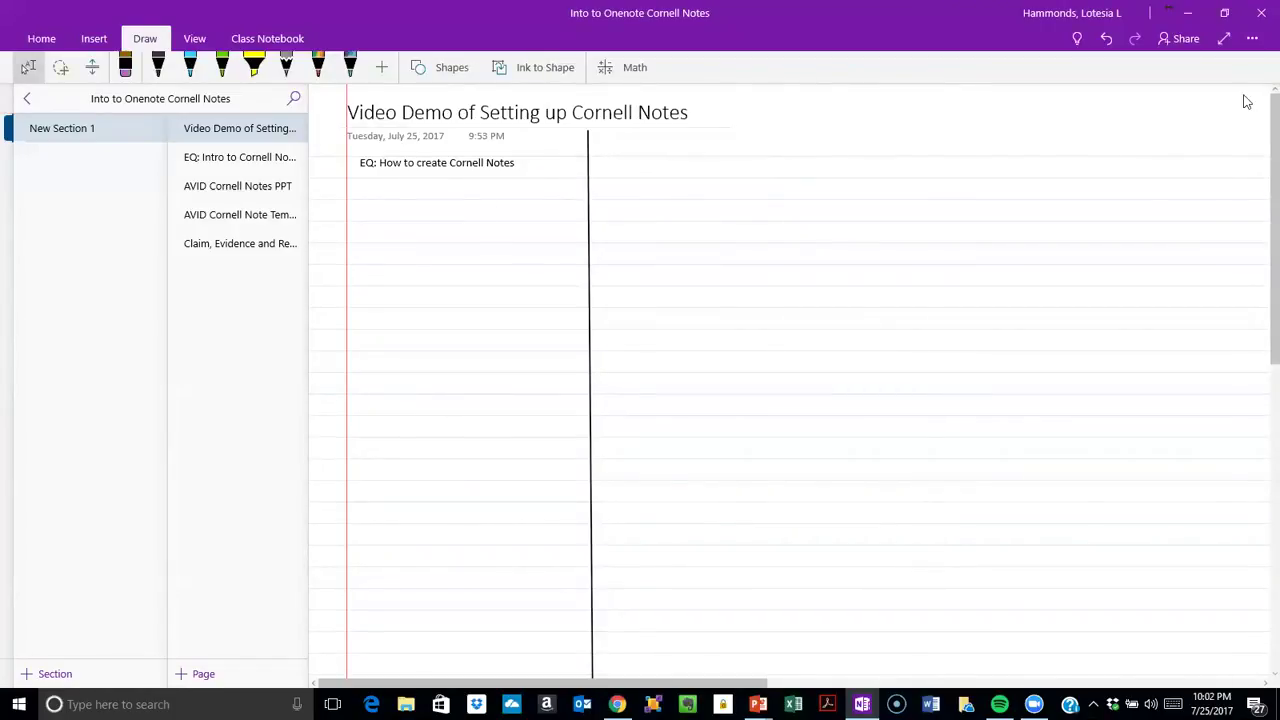
Draw a straight horizontal line across the page where the vertical divider ends.
{"action": "left_click_drag", "start_coordinate": [1258, 130], "coordinate": [1257, 292]}
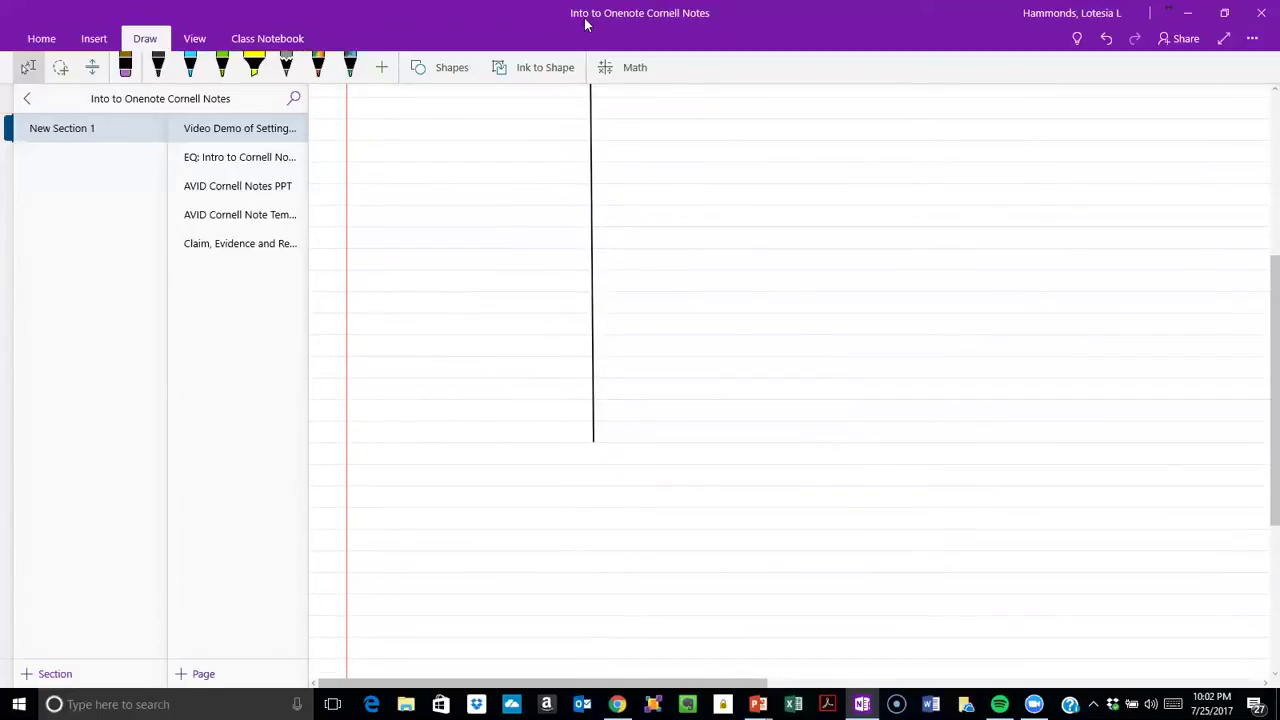
{"action": "left_click", "coordinate": [442, 69]}
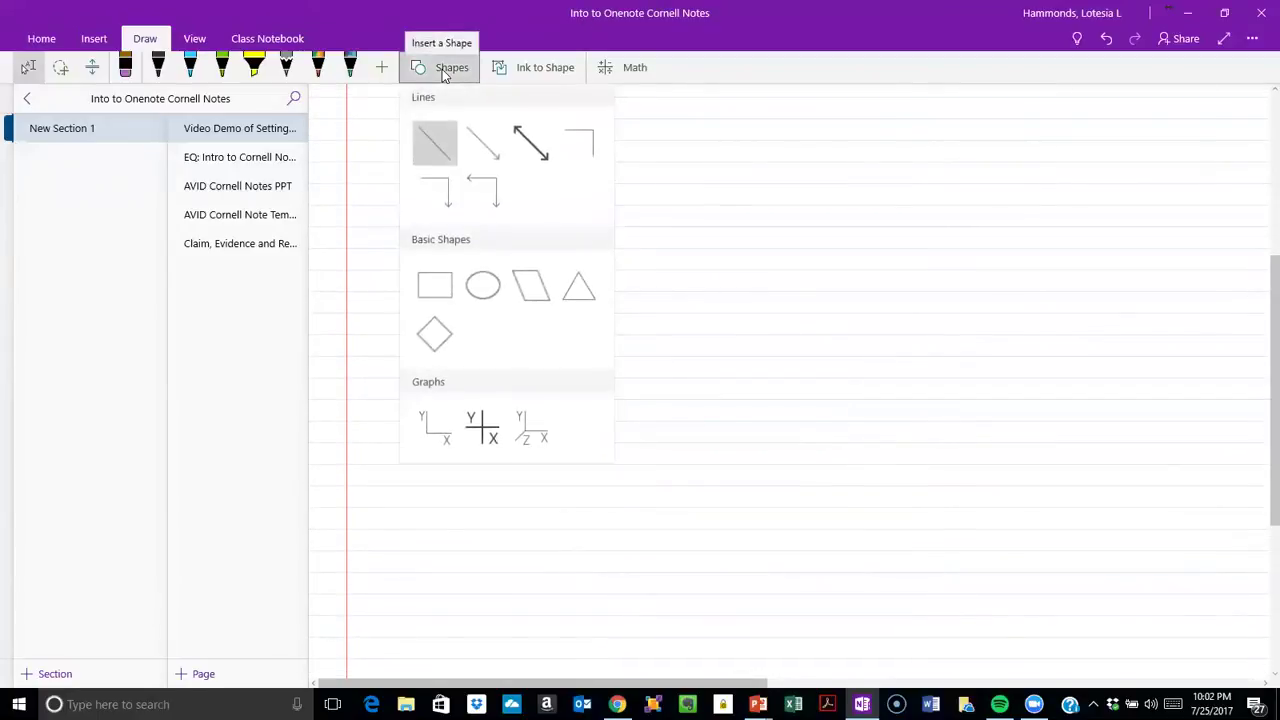
{"action": "left_click", "coordinate": [435, 147]}
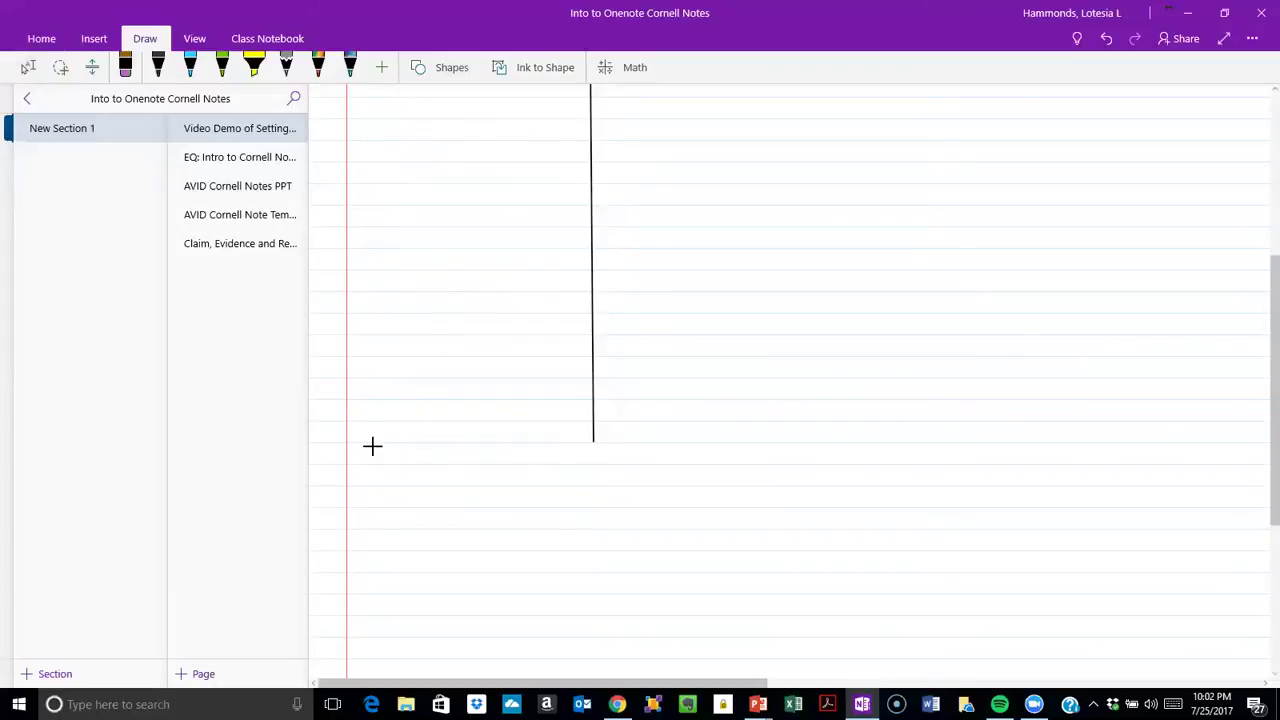
{"action": "mouse_move", "coordinate": [355, 443]}
{"action": "left_mouse_down"}
{"action": "mouse_move", "coordinate": [1091, 463]}
{"action": "mouse_move", "coordinate": [1264, 443]}
{"action": "left_mouse_up"}
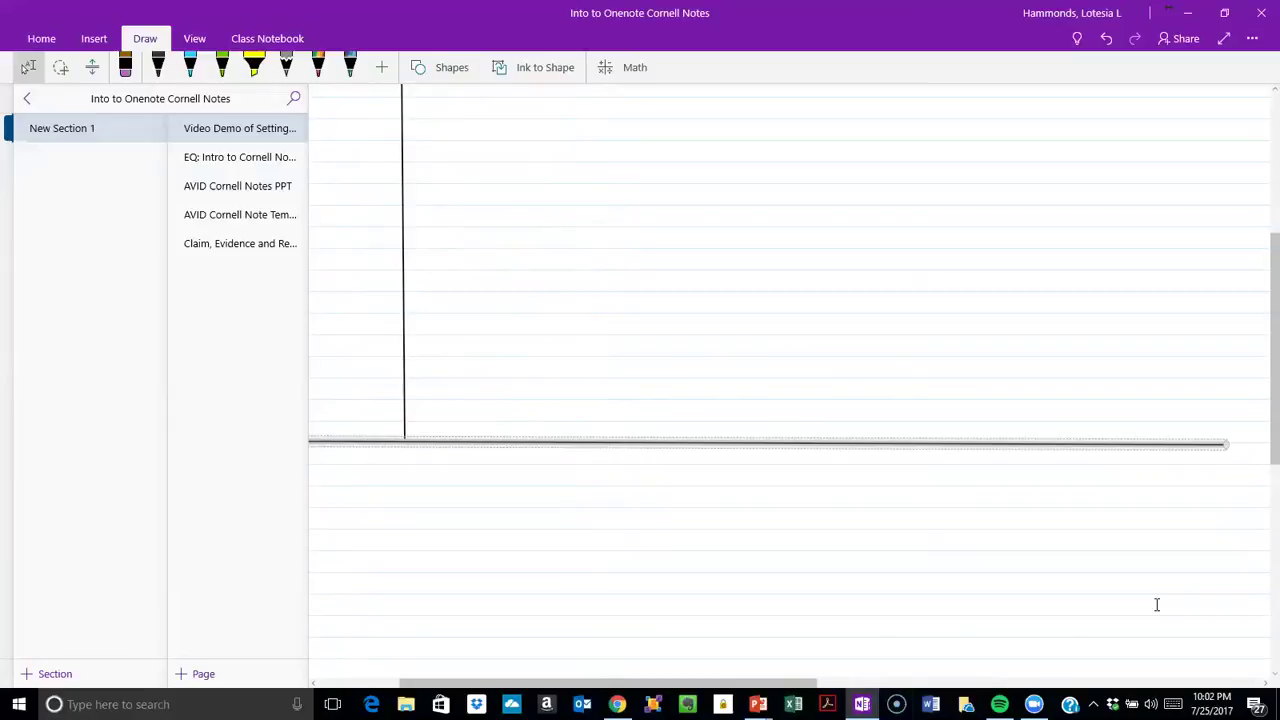
{"action": "left_click_drag", "start_coordinate": [803, 688], "coordinate": [721, 688]}
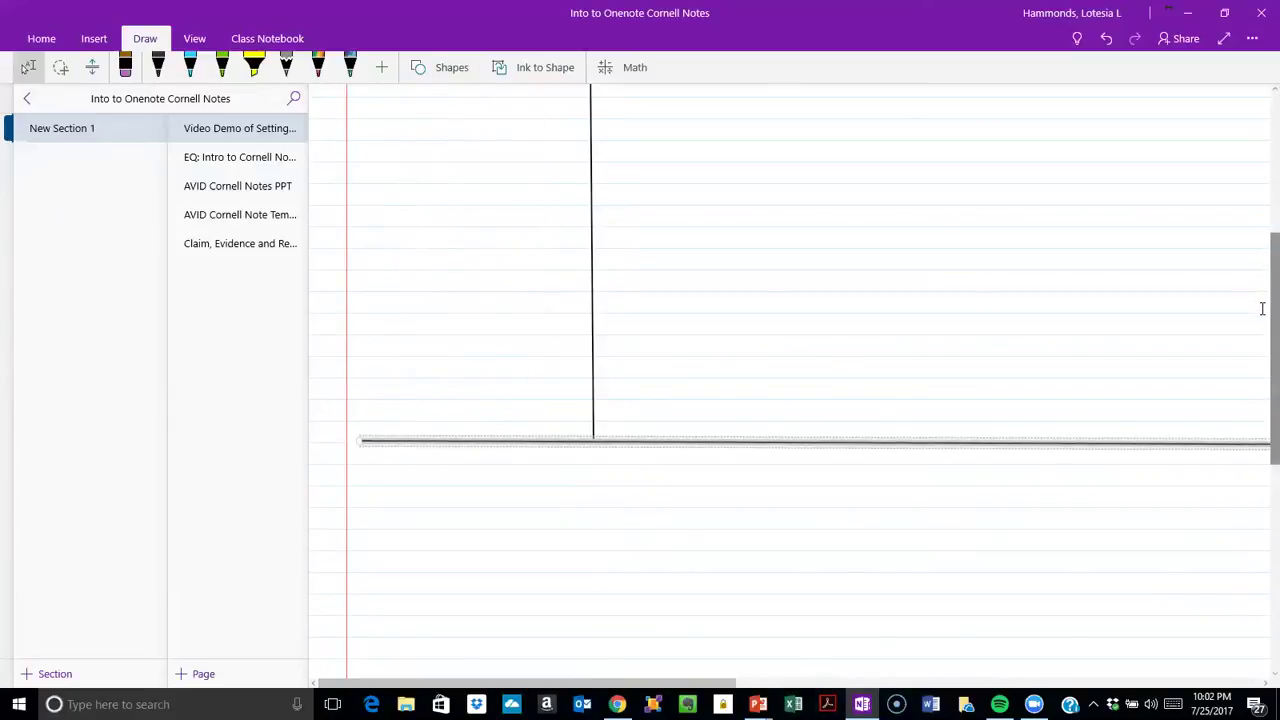
{"action": "left_click_drag", "start_coordinate": [1262, 310], "coordinate": [1262, 166]}
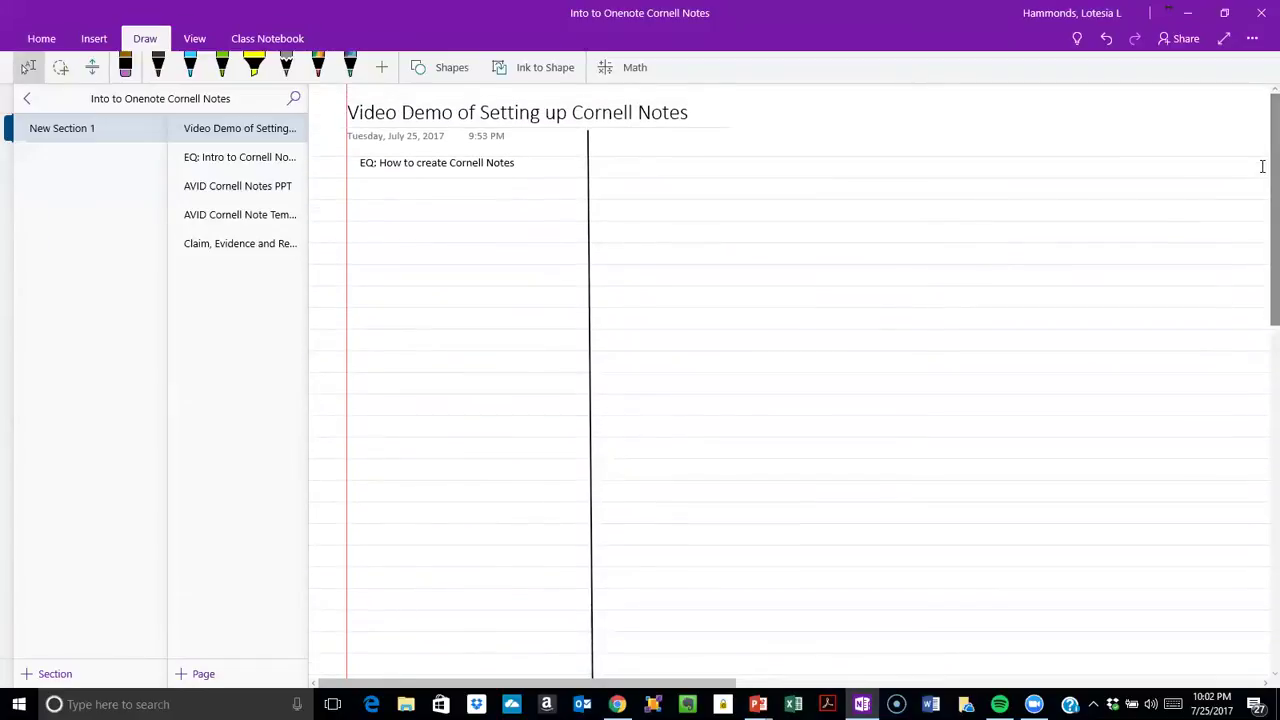
Type 'Cornell Notes is a way to record and organize Notes' in the right column beside the EQ.
{"action": "left_click", "coordinate": [30, 68]}
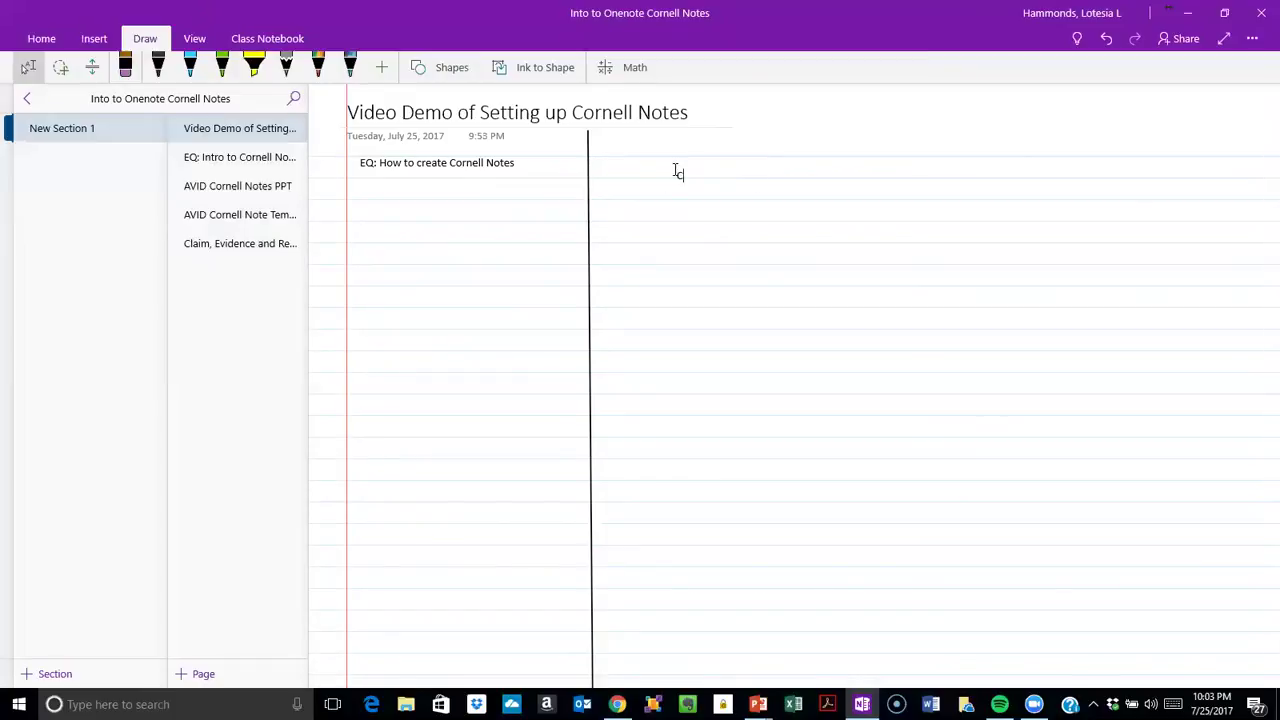
{"action": "type", "text": "ore"}
{"action": "key", "text": "BackSpace"}
{"action": "type", "text": "nell Notes is a way"}
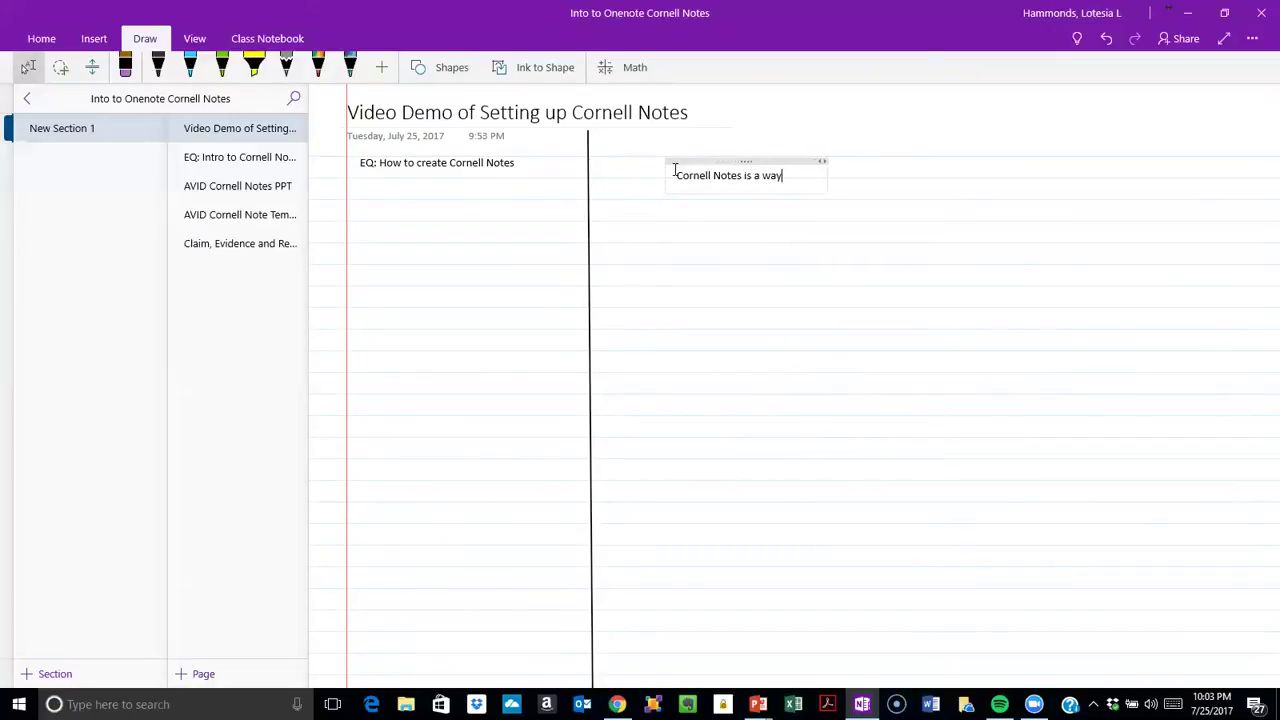
{"action": "type", "text": " to record and "}
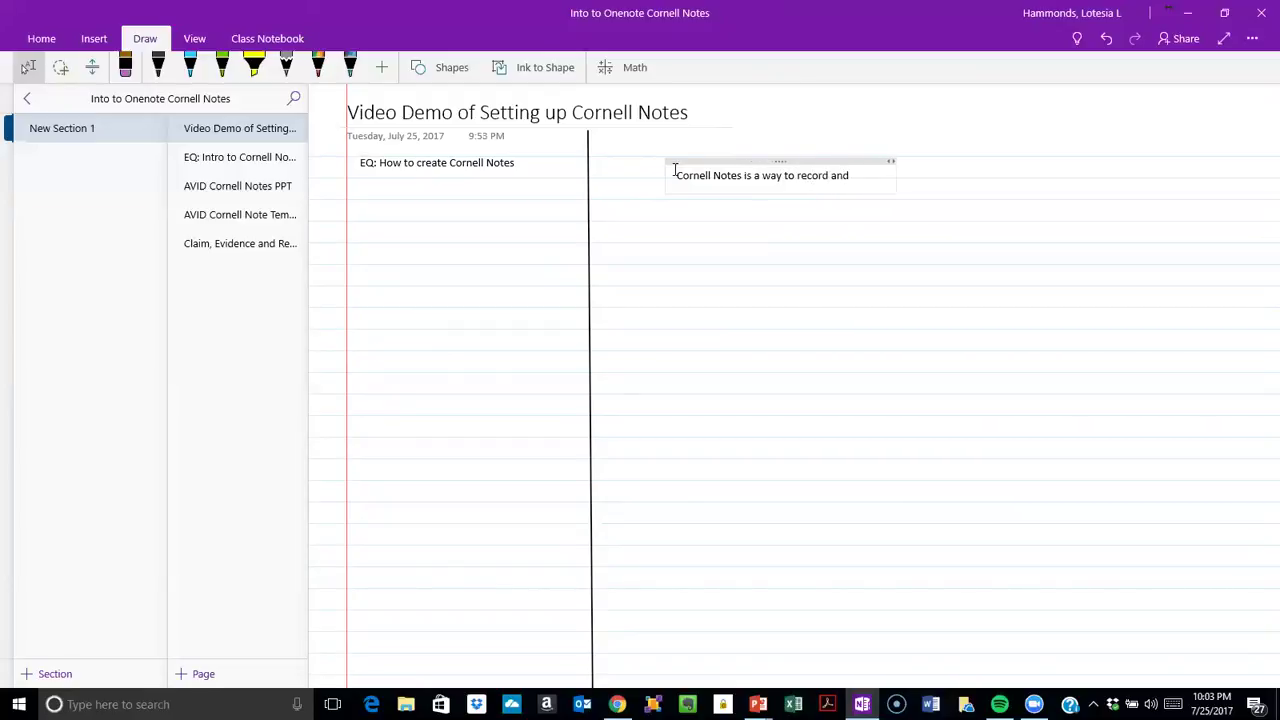
{"action": "type", "text": "organize Notes."}
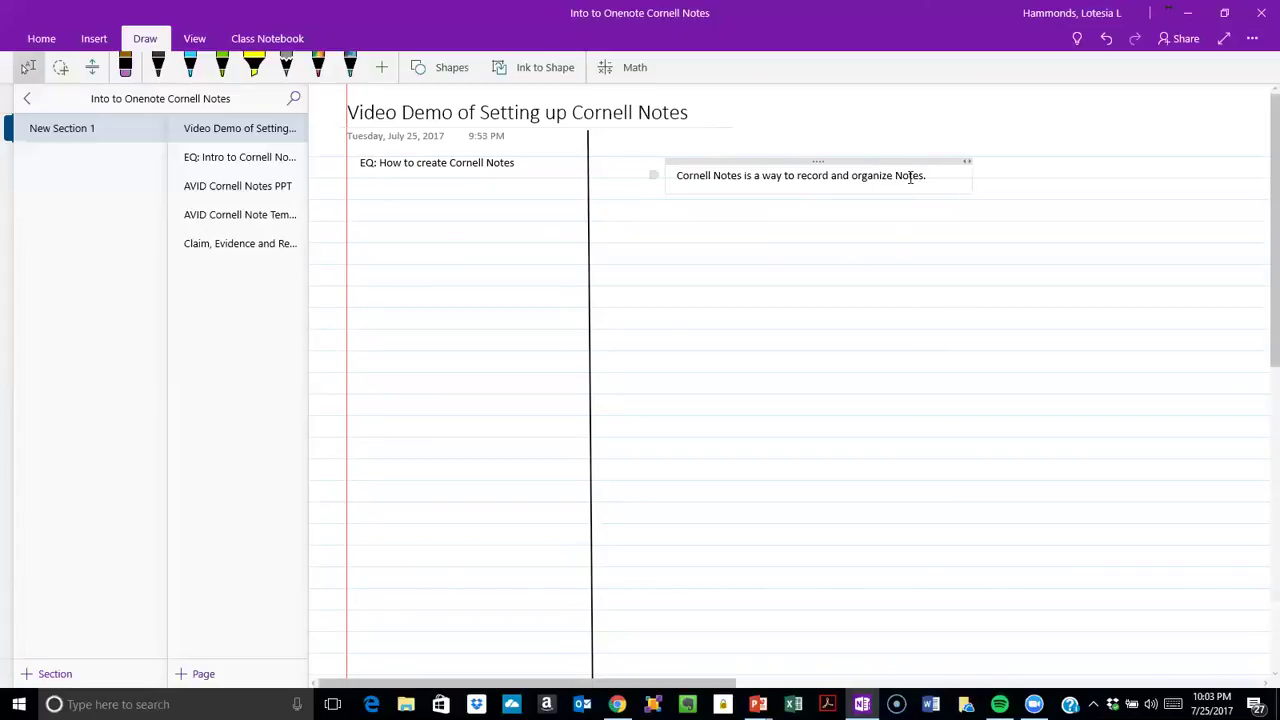
{"action": "left_click", "coordinate": [909, 176]}
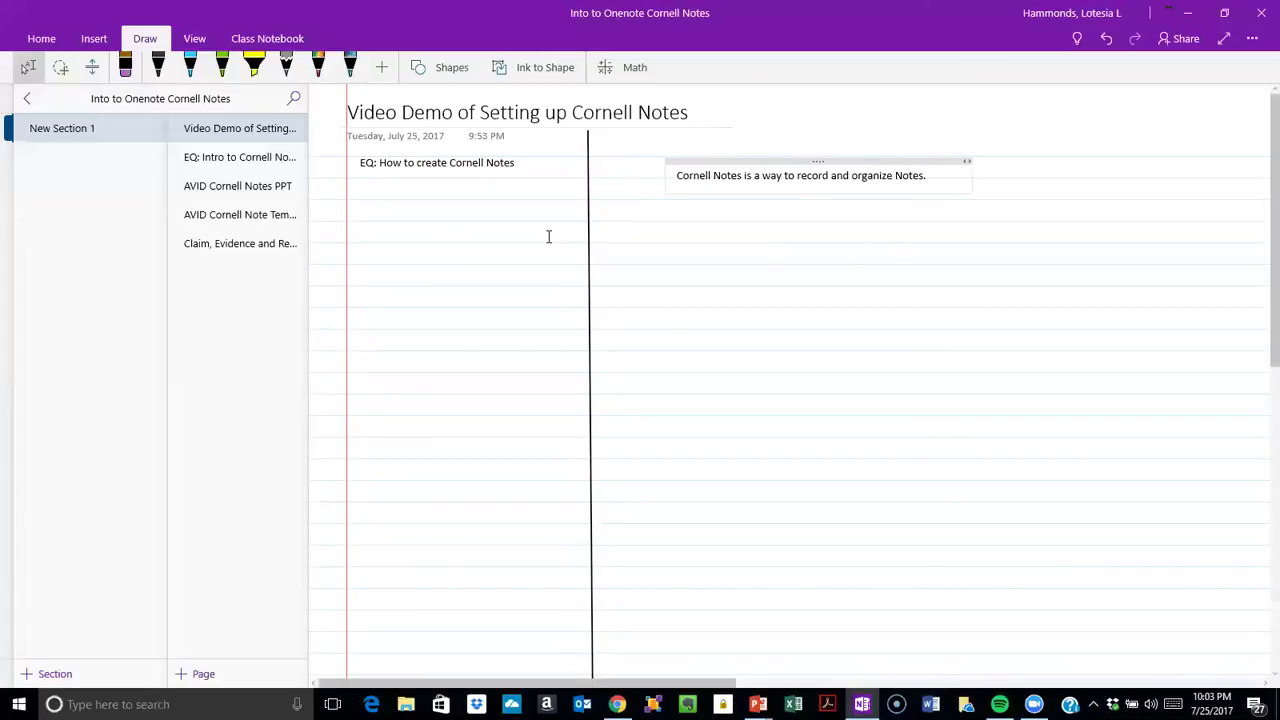